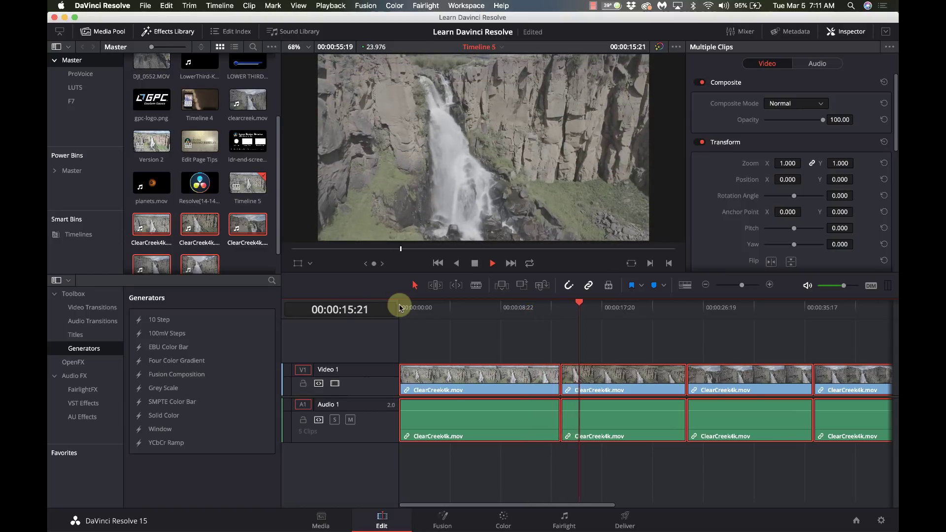
# Step: Play the waterfall footage across its first two clip cuts to review them
pyautogui.click(671, 308)
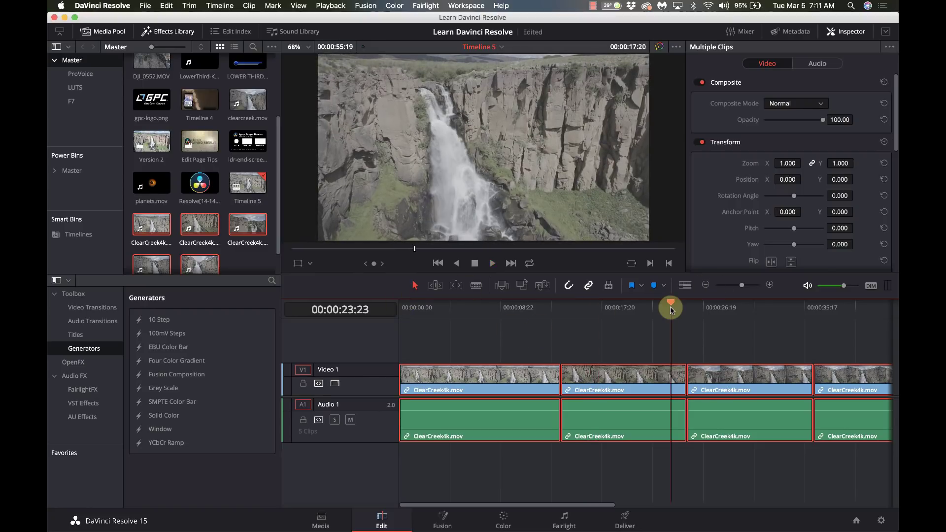
pyautogui.press('space')
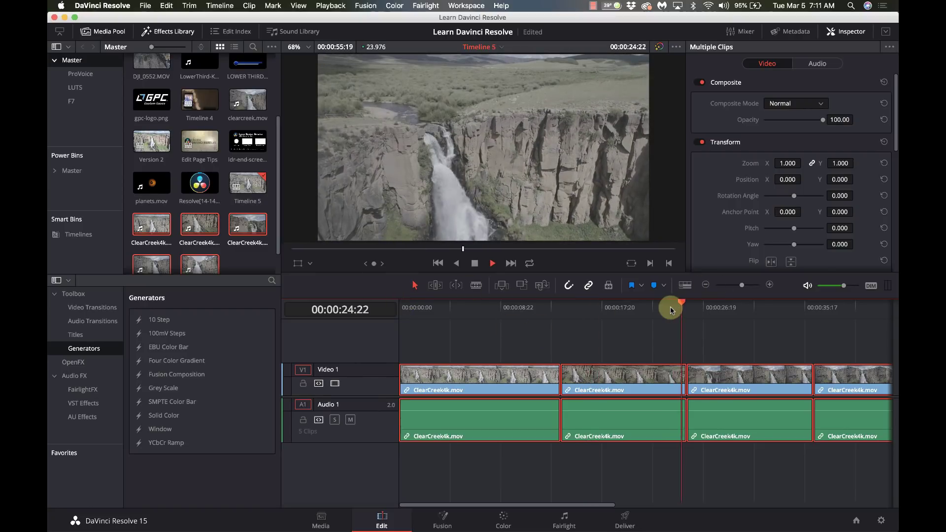
pyautogui.press('space')
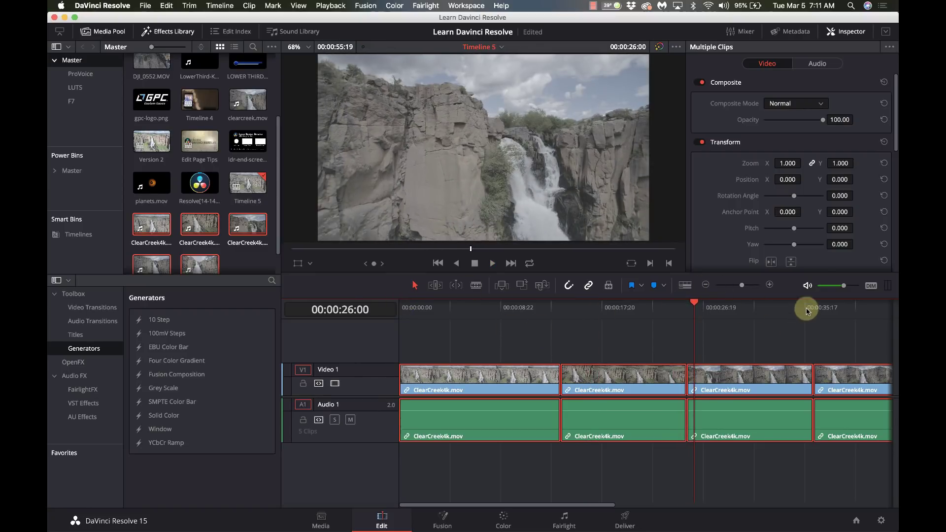
pyautogui.click(808, 309)
pyautogui.click(803, 309)
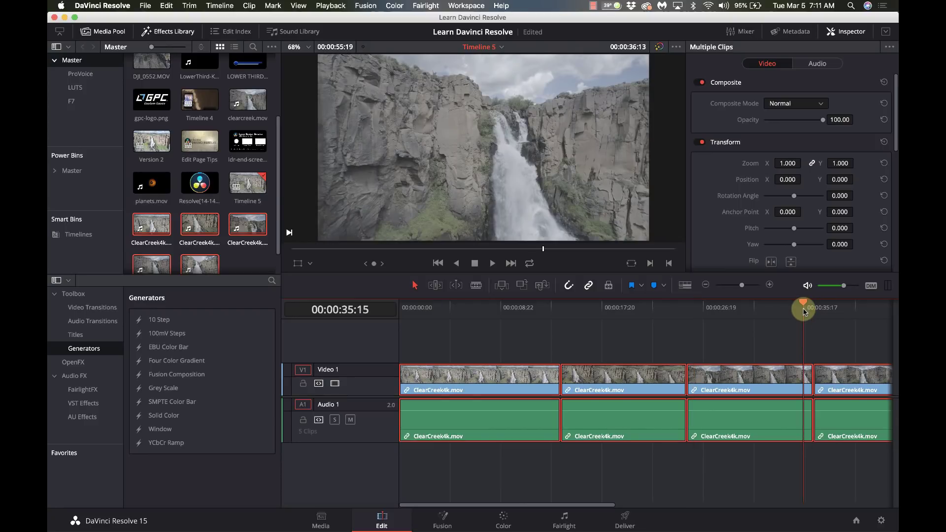
pyautogui.press('space')
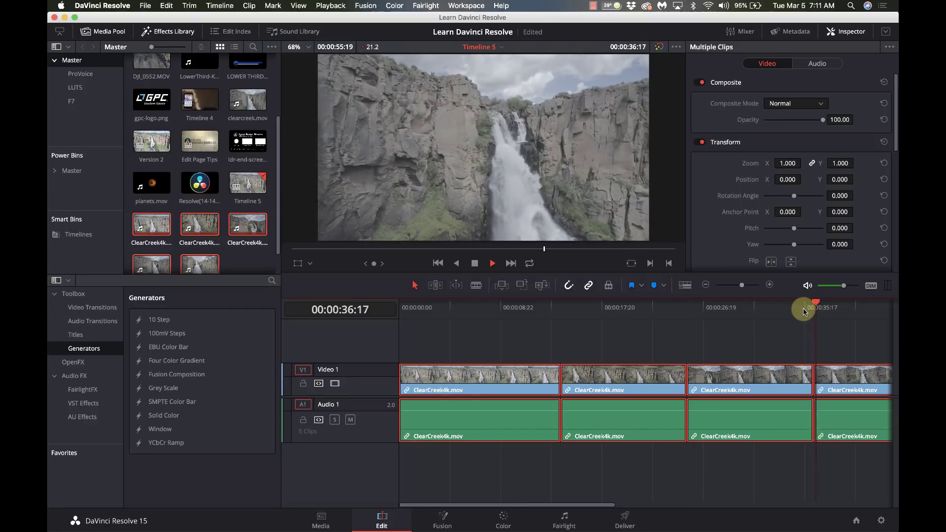
pyautogui.press('space')
# Step: Play the final clip near 00:00:45
pyautogui.hscroll(10, 801, 310)
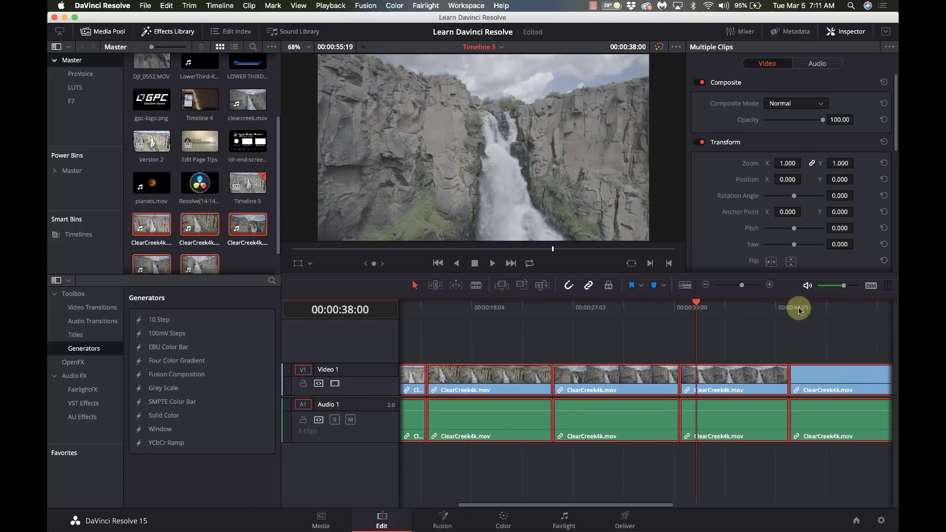
pyautogui.click(620, 309)
pyautogui.press('space')
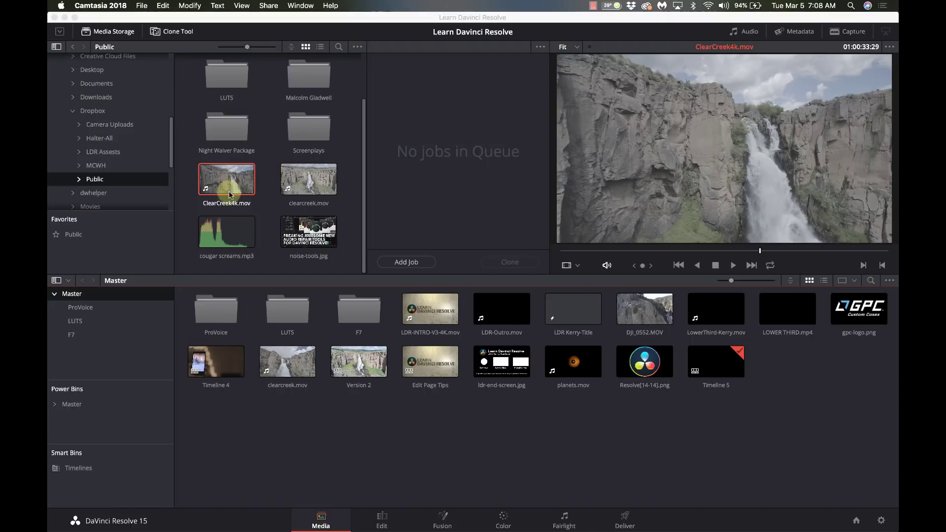
pyautogui.click(250, 181)
pyautogui.click(247, 181)
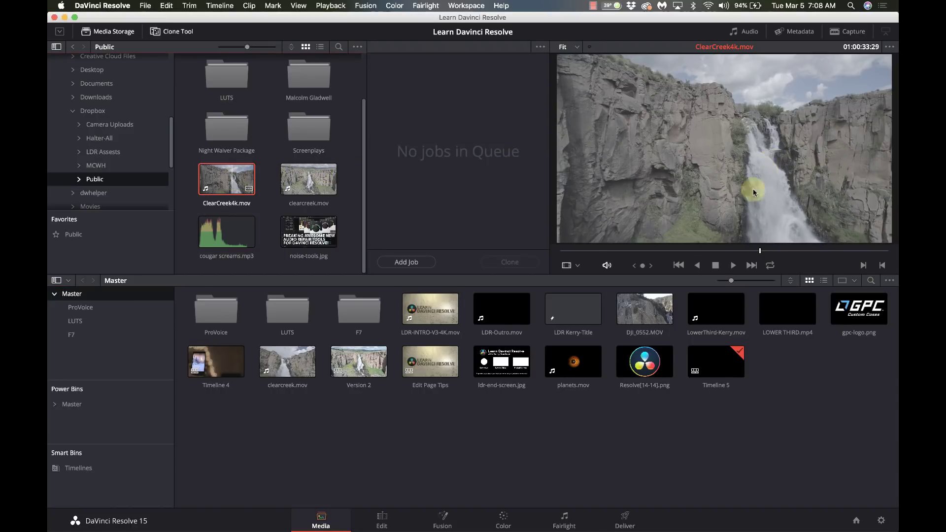
pyautogui.click(608, 251)
pyautogui.press('space')
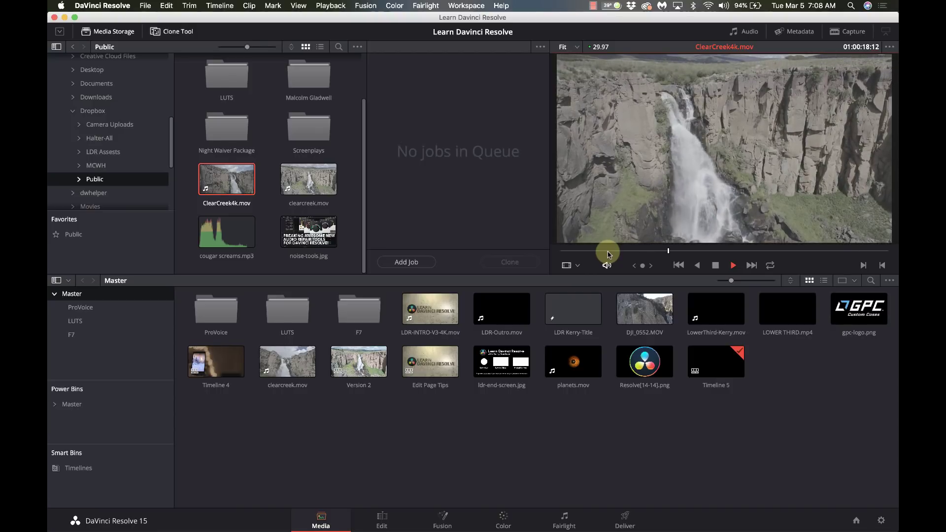
pyautogui.press('space')
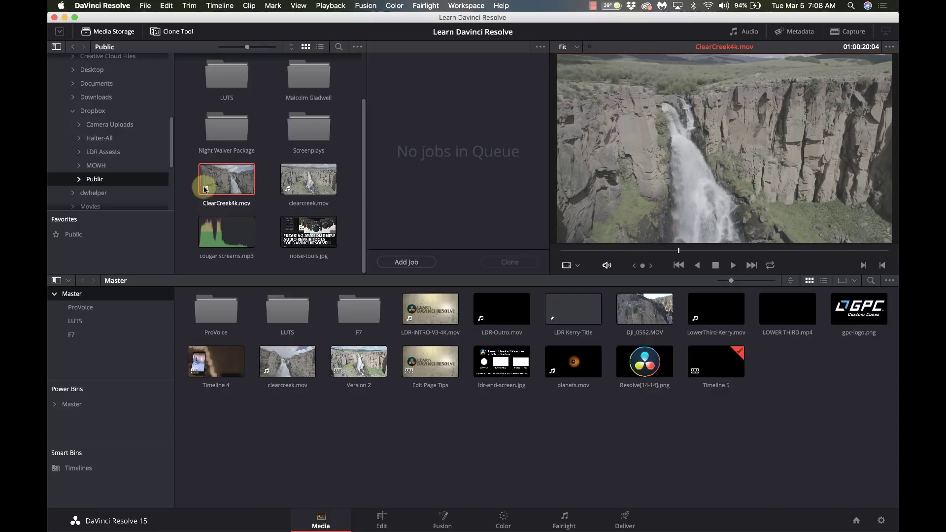
# Step: Run Scene Cut Detection on ClearCreek4k.mov and auto-detect its scene cuts
pyautogui.rightClick(225, 182)
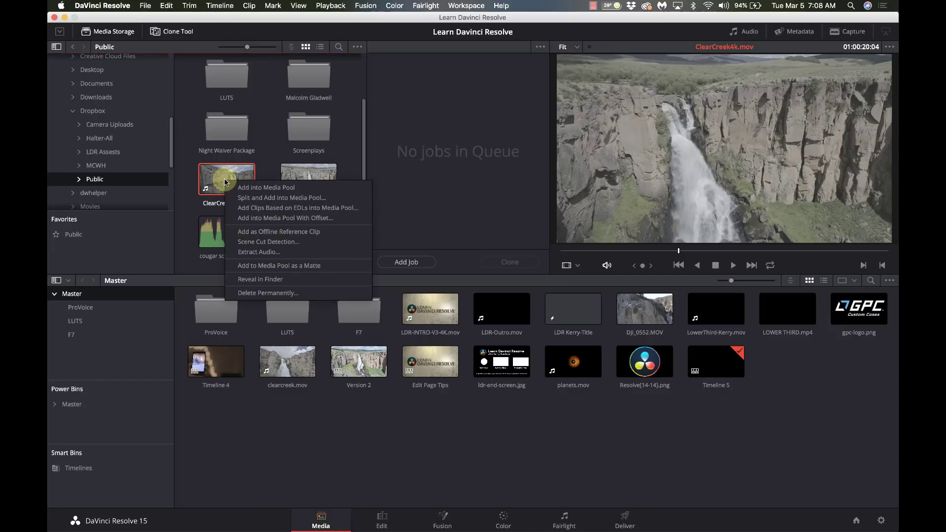
pyautogui.click(270, 243)
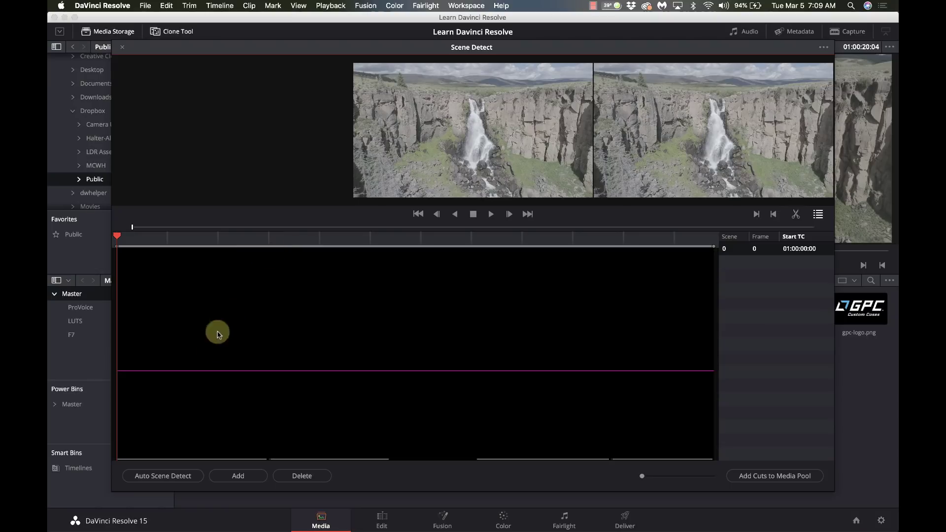
pyautogui.click(167, 476)
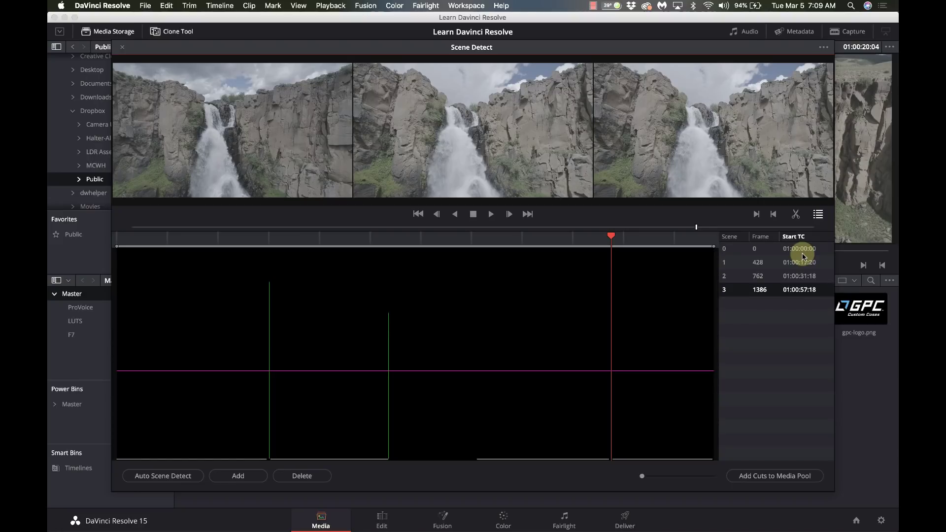
# Step: Scrub and reverse-play the footage to stop on the missed shot change after scene 2
pyautogui.click(494, 238)
pyautogui.moveTo(494, 241)
pyautogui.mouseDown()
pyautogui.moveTo(460, 244)
pyautogui.moveTo(482, 245)
pyautogui.mouseUp()
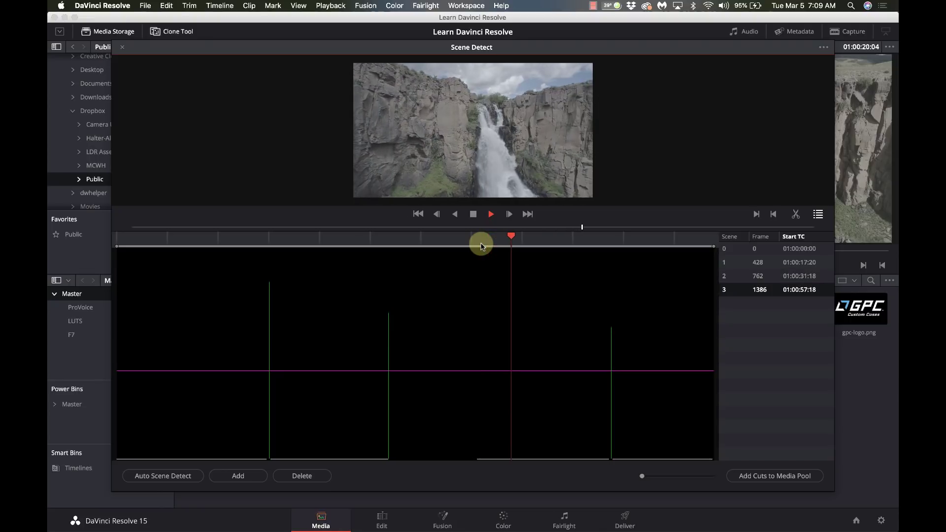
pyautogui.press('space')
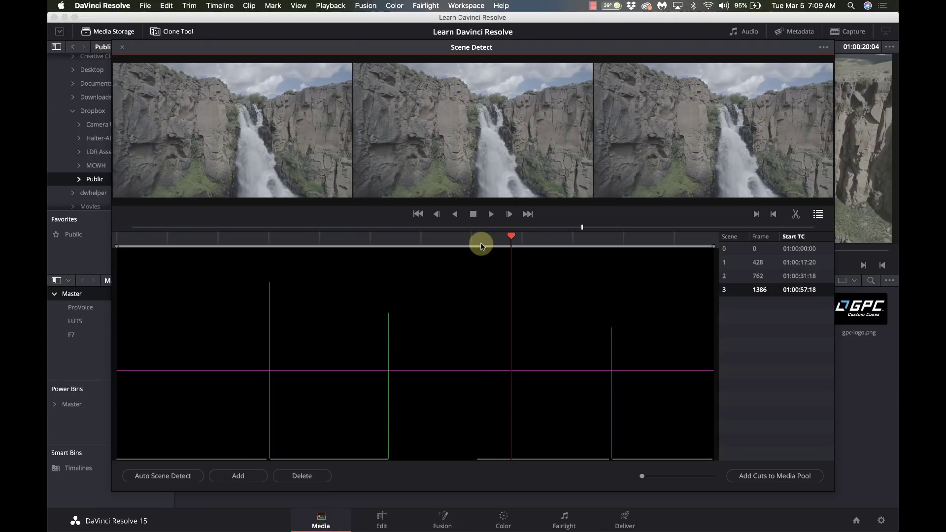
pyautogui.click(457, 214)
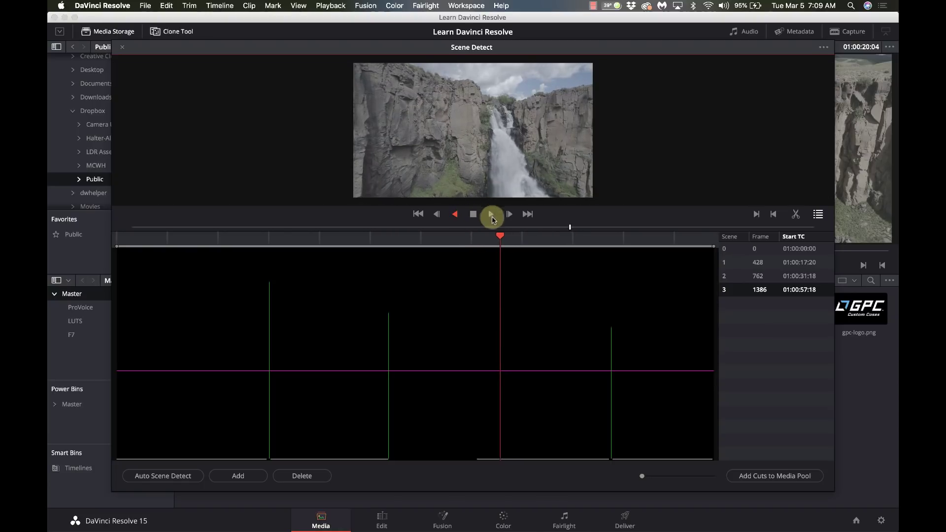
pyautogui.click(511, 214)
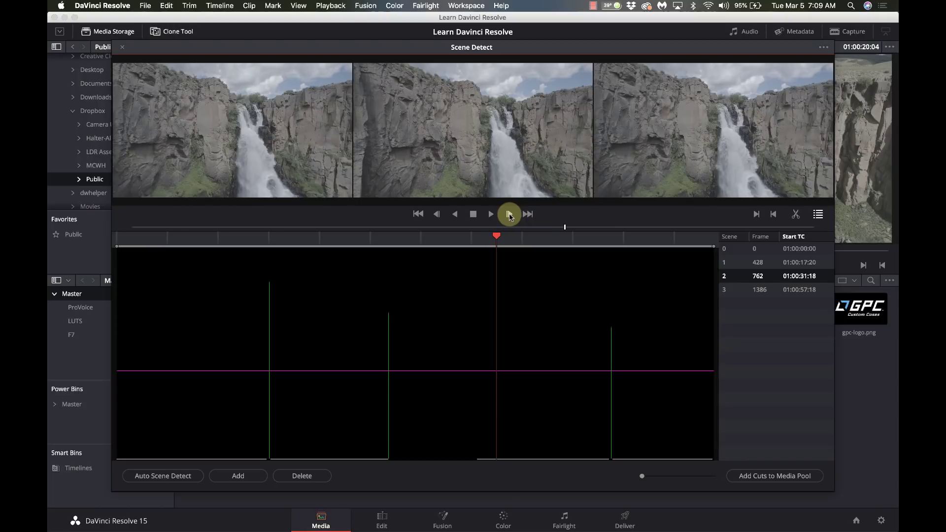
pyautogui.click(455, 217)
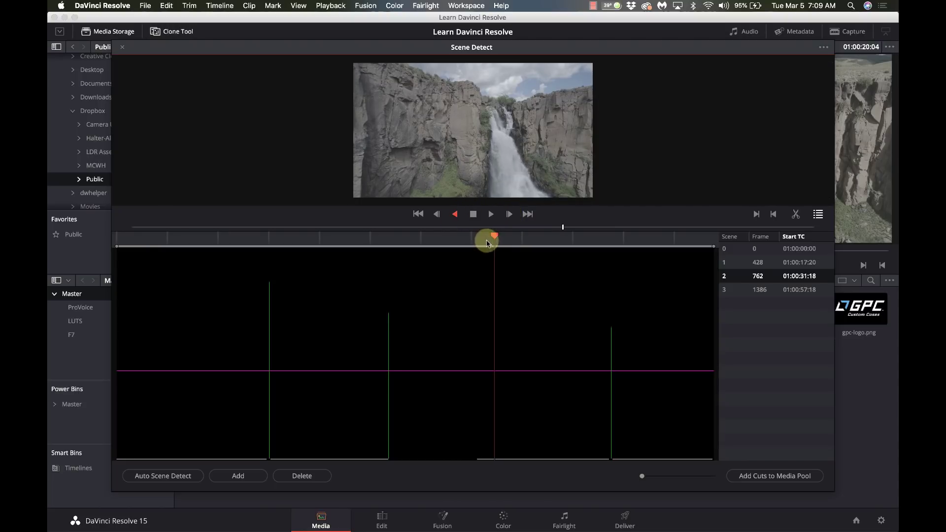
pyautogui.click(477, 216)
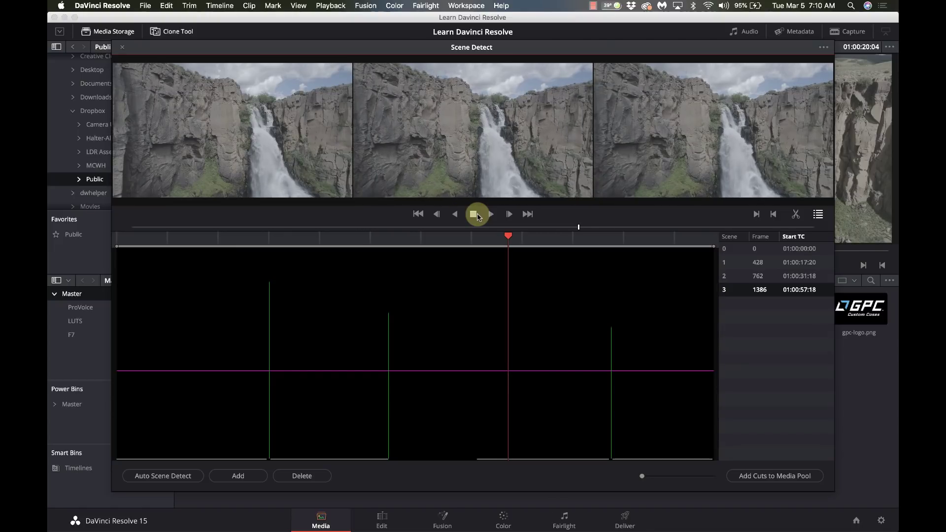
pyautogui.click(476, 214)
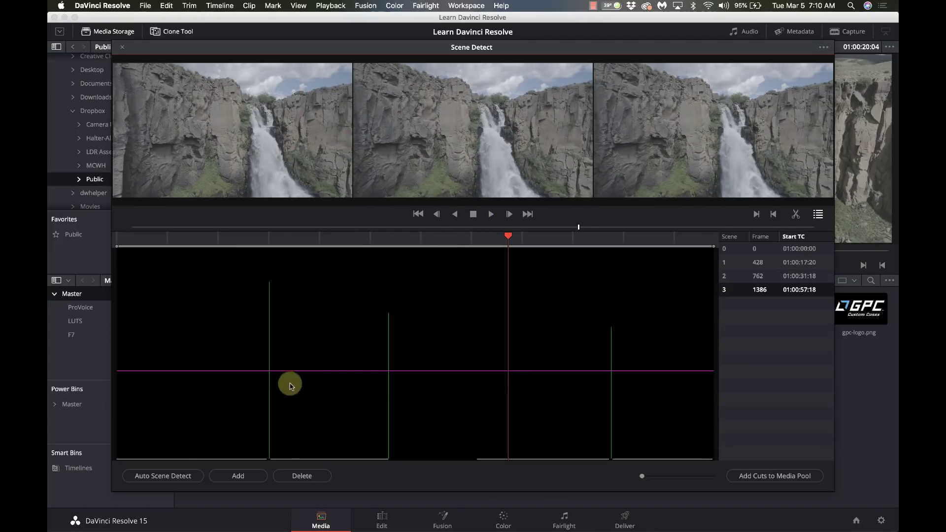
# Step: Add a cut at frame 1097 (01:00:45:17), verify it, and send the scenes to the media pool
pyautogui.click(229, 477)
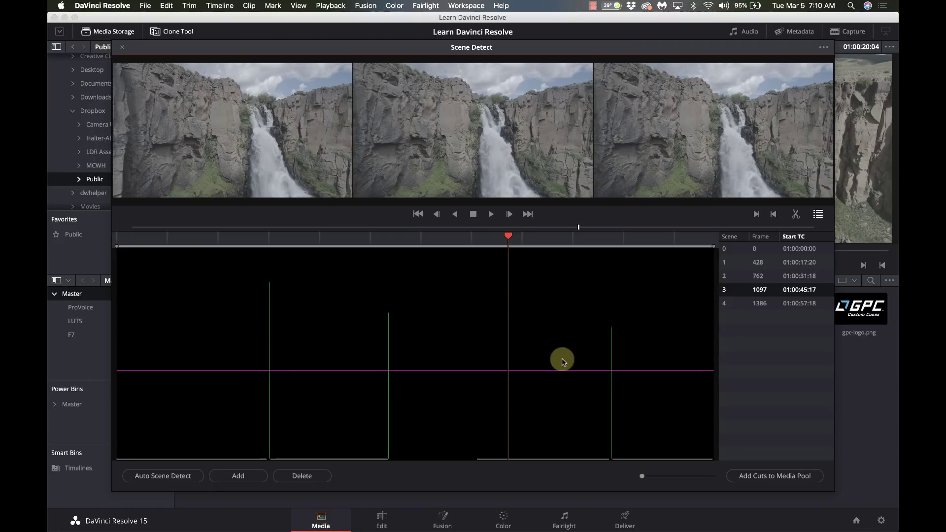
pyautogui.click(565, 329)
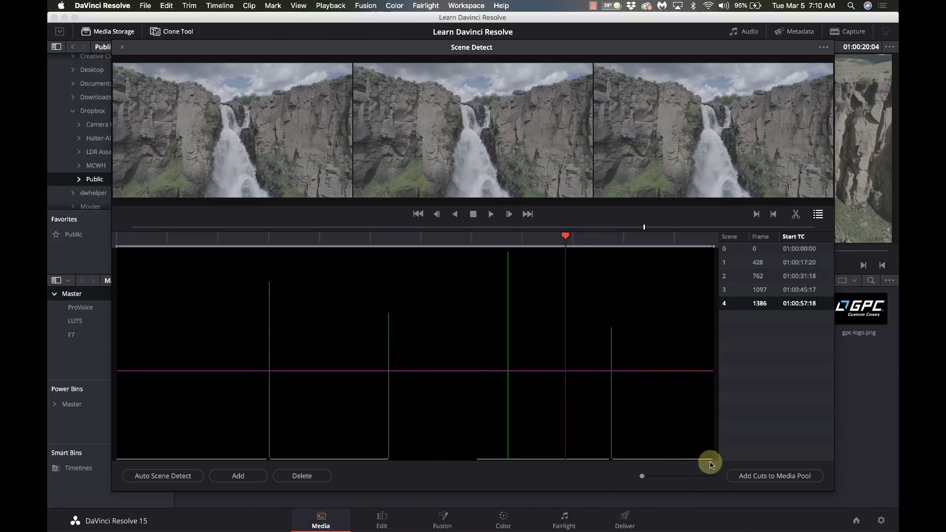
pyautogui.click(748, 476)
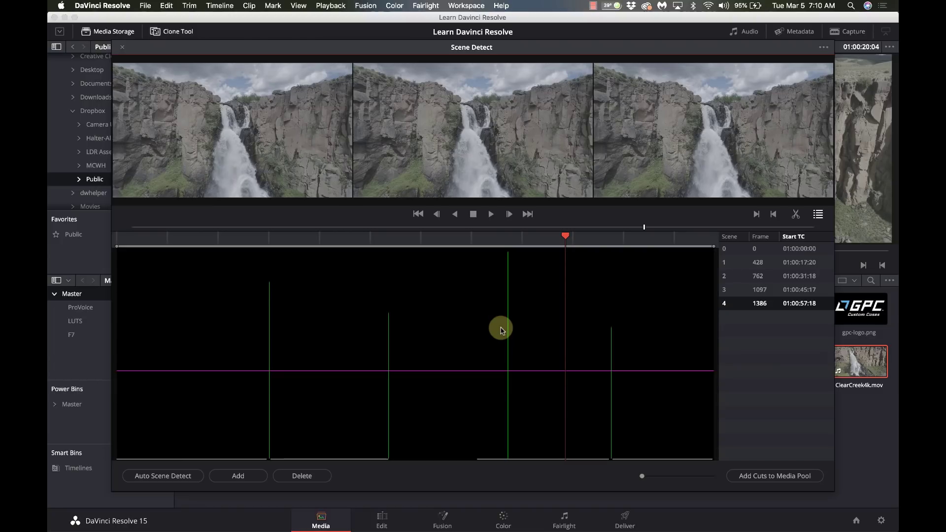
# Step: Close Scene Detect and go to the Edit page
pyautogui.click(122, 47)
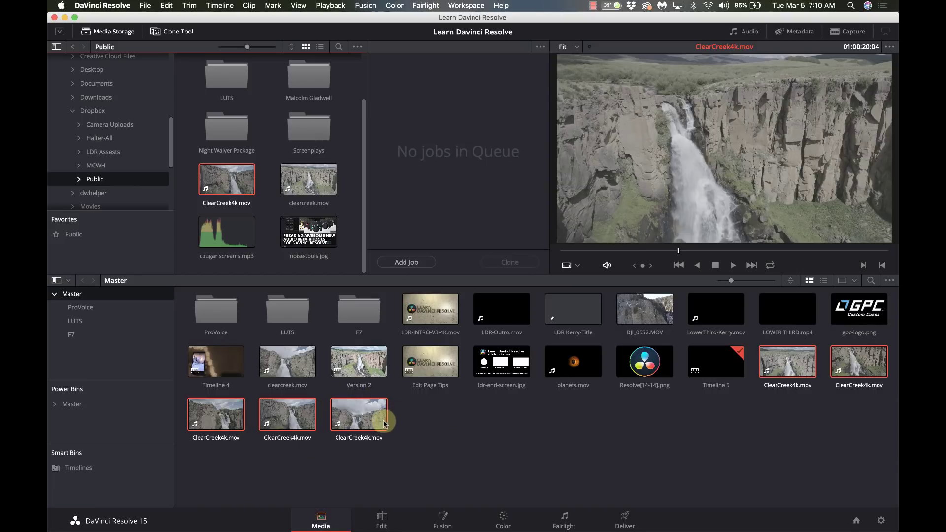
pyautogui.click(383, 517)
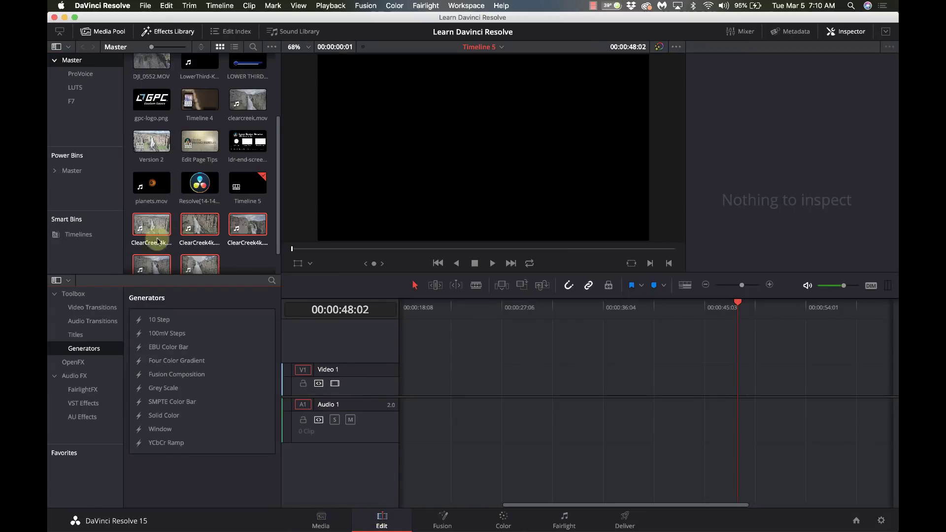
# Step: Place the five ClearCreek4k.mov clips on Timeline 5, move them to the start, and play
pyautogui.moveTo(151, 224); pyautogui.dragTo(410, 394)
pyautogui.click(413, 395)
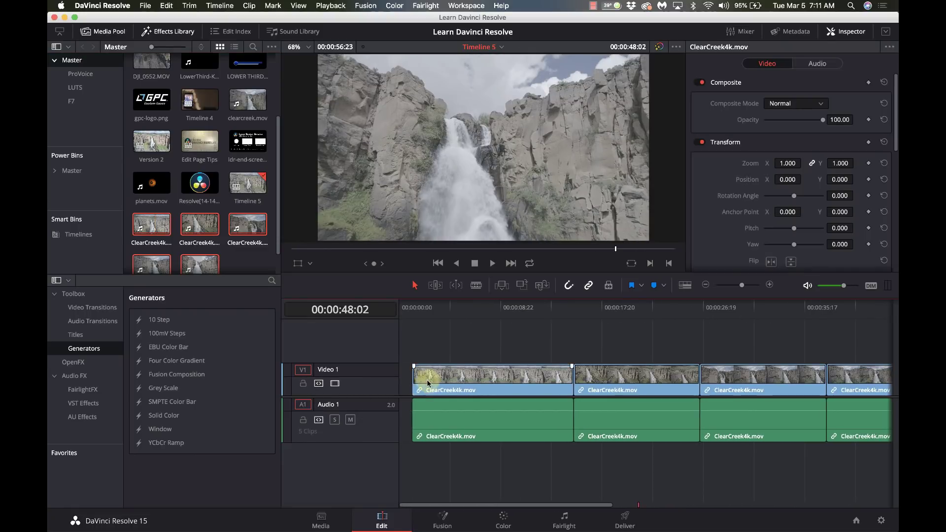
pyautogui.press('super+a')
pyautogui.moveTo(471, 376); pyautogui.dragTo(440, 377)
pyautogui.moveTo(424, 309); pyautogui.dragTo(399, 309)
pyautogui.press('space')
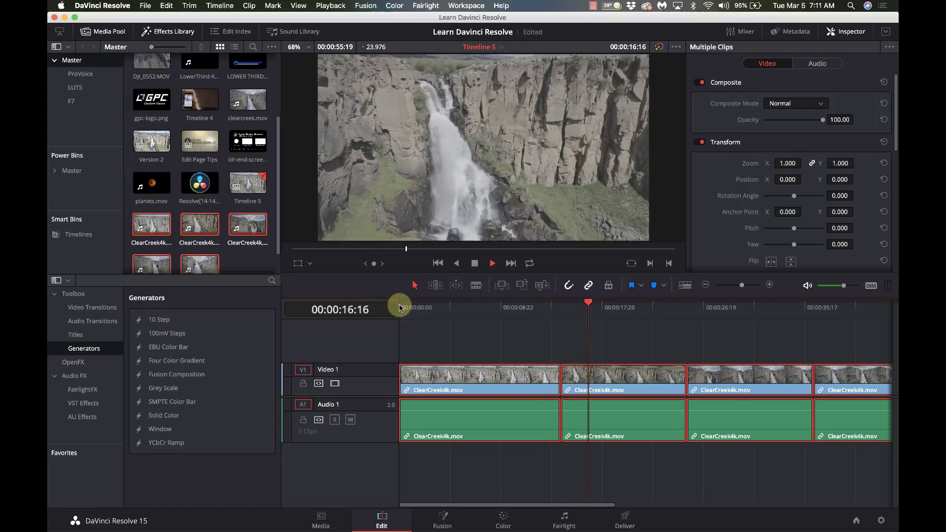
pyautogui.moveTo(671, 309); pyautogui.dragTo(673, 310)
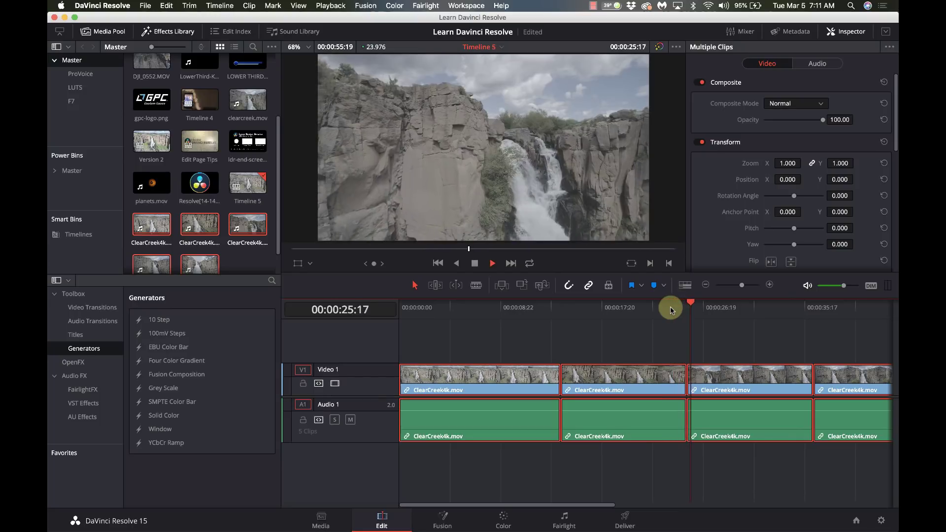
pyautogui.press('space')
pyautogui.click(806, 309)
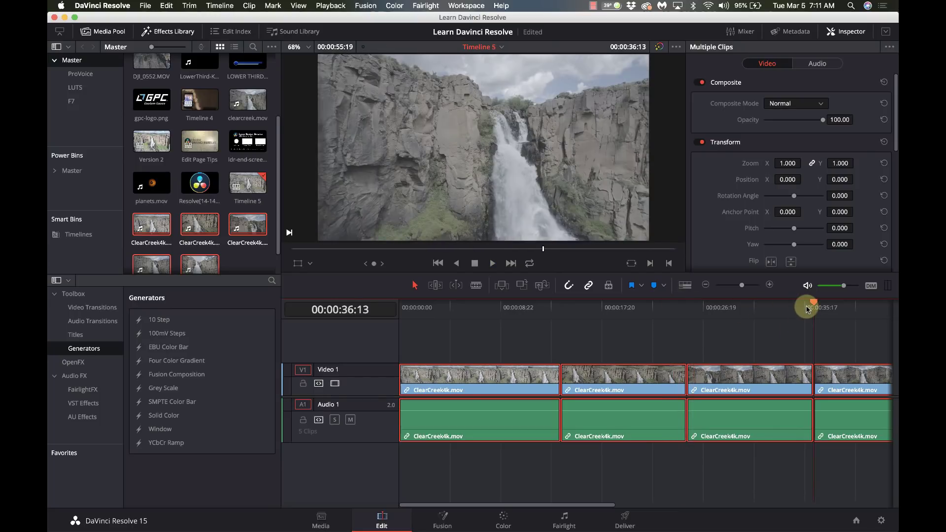
pyautogui.moveTo(808, 310); pyautogui.dragTo(804, 311)
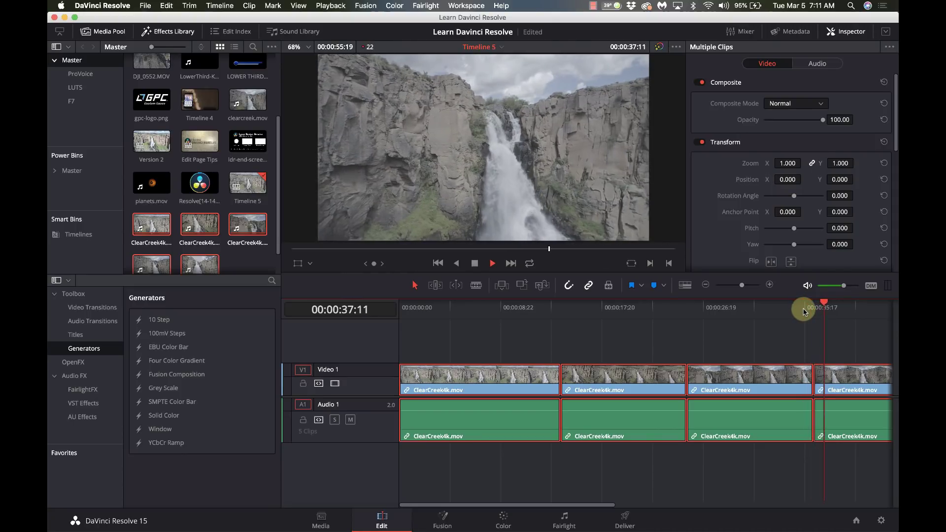
pyautogui.press('space')
pyautogui.hscroll(10, 803, 311)
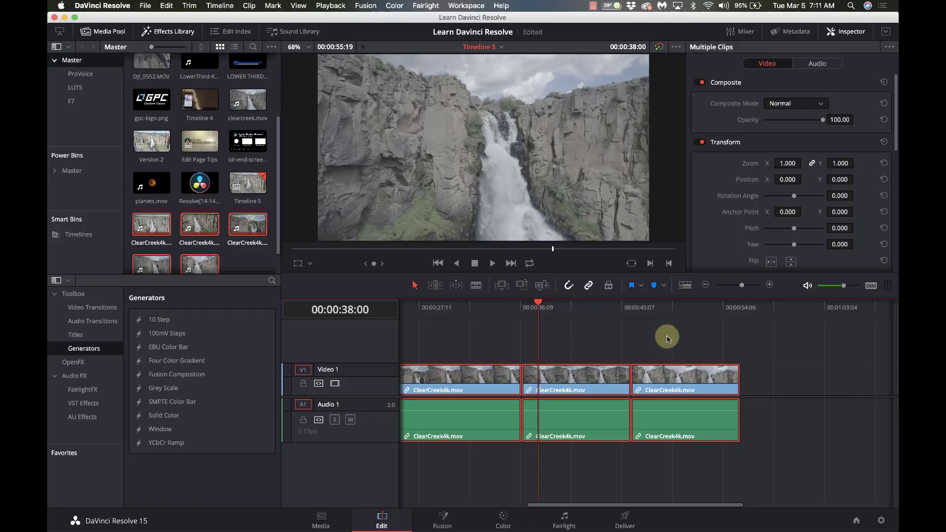
pyautogui.click(620, 311)
pyautogui.press('space')
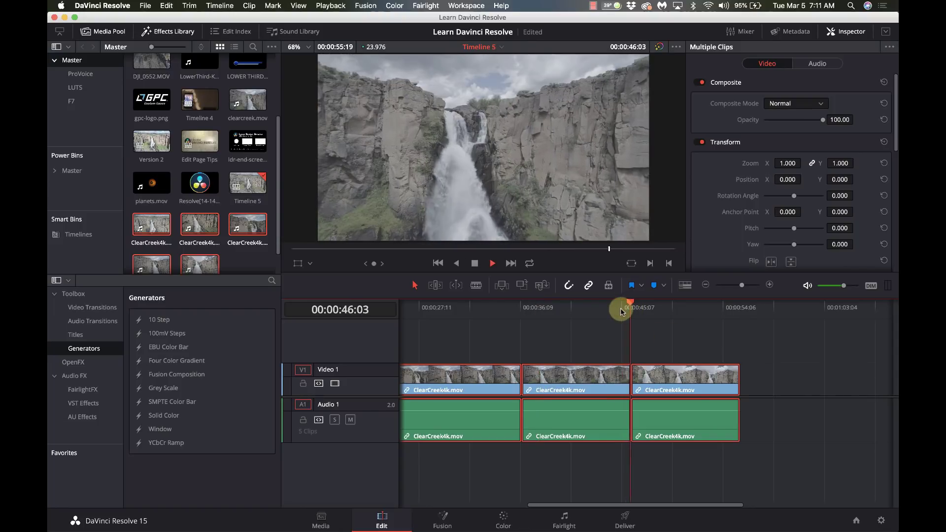
pyautogui.press('space')
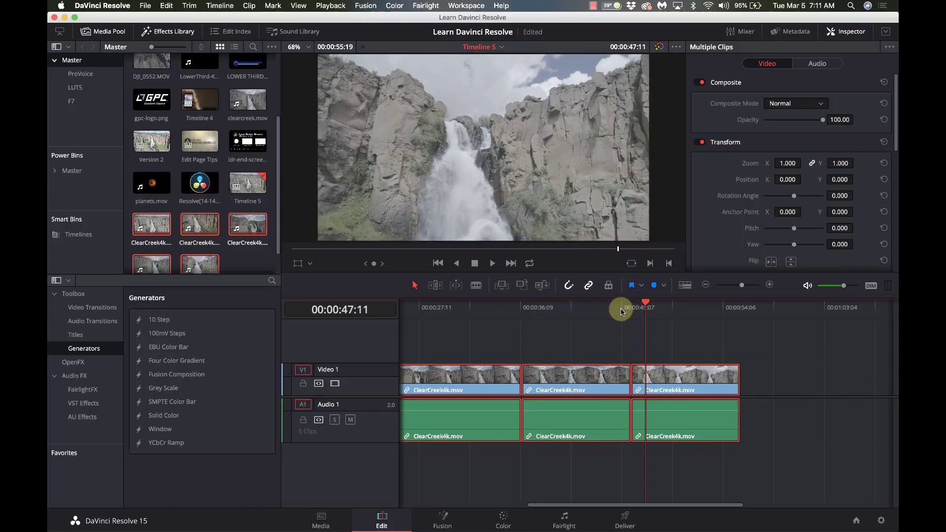